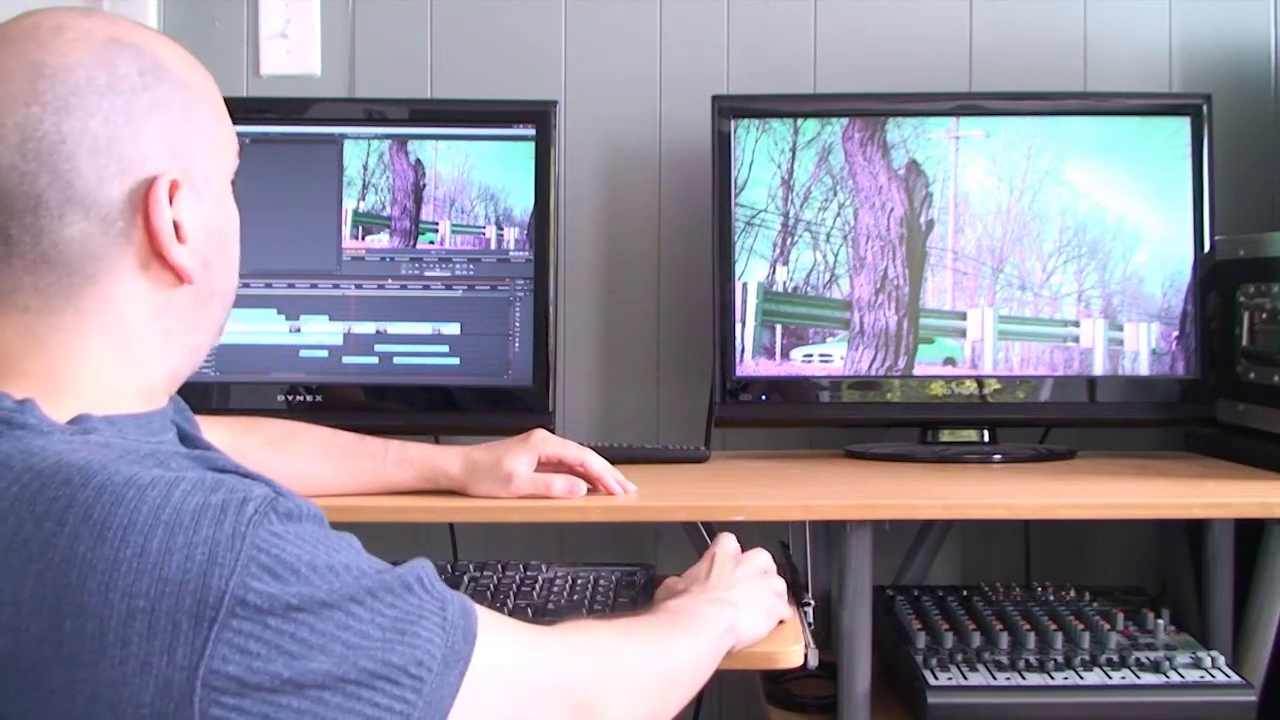
Step: Play the three-layer color-corrected AVCHD sequence from the tree-and-guardrail shot to the Lake Vista sign clip
key(space)
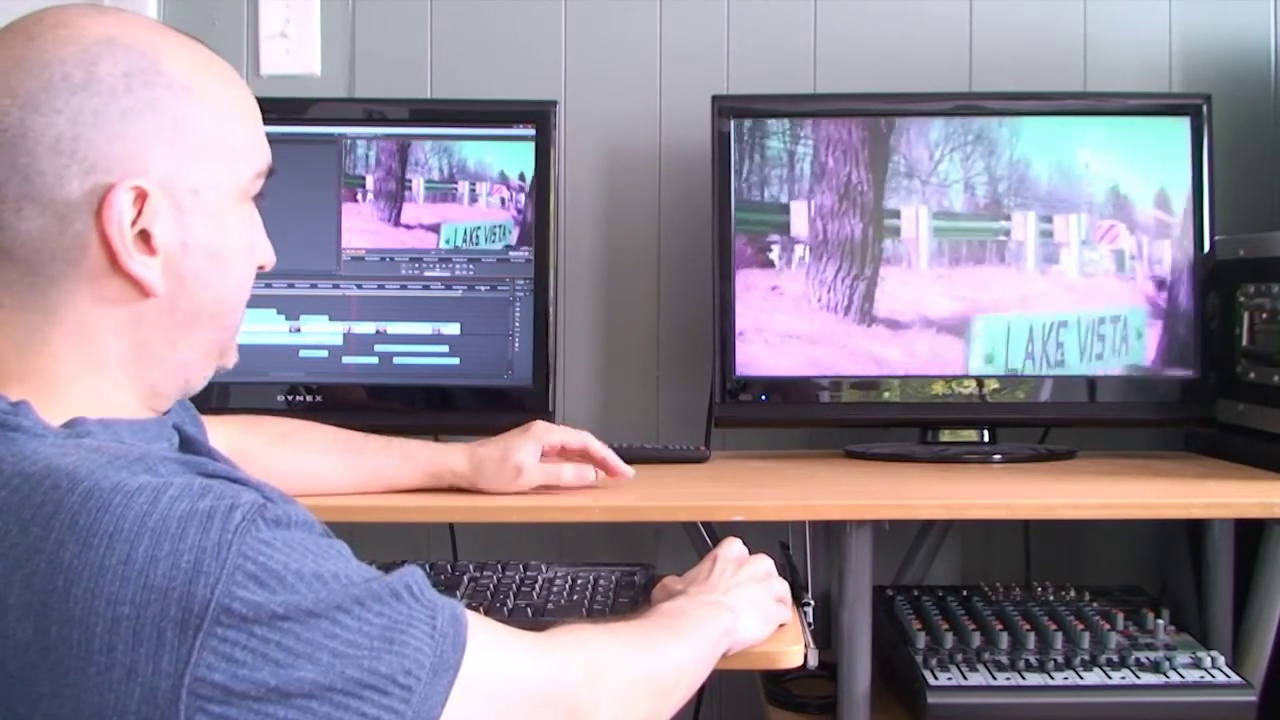